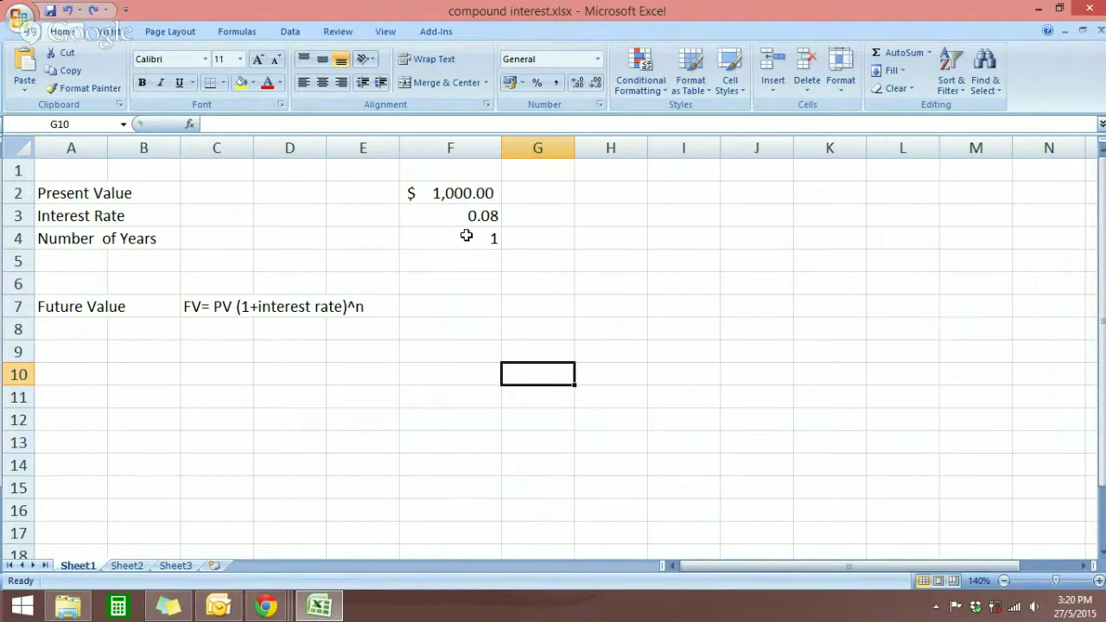
Enter the compound interest formula =F2*(1+F3)^F4 in cell F7 beside the Future Value label
left_click(460, 309)
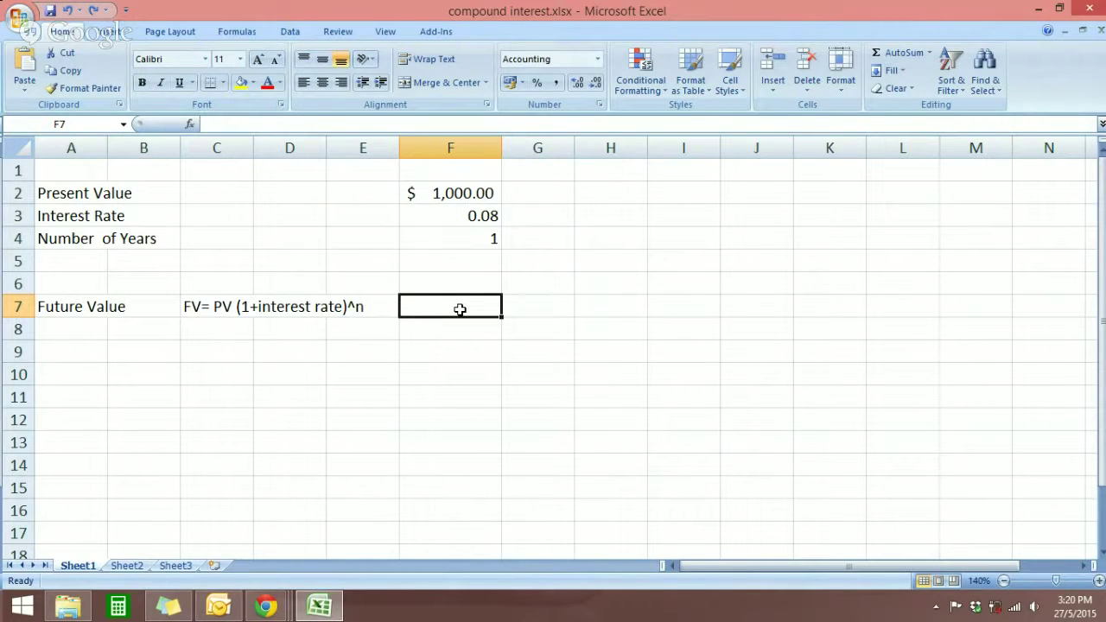
type("=")
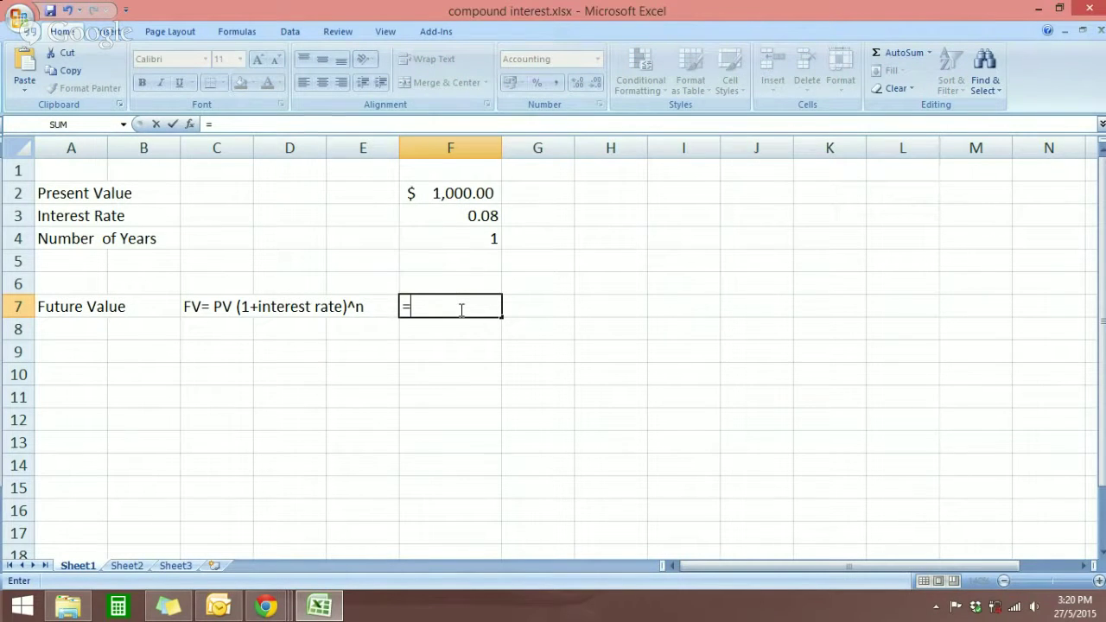
left_click(444, 195)
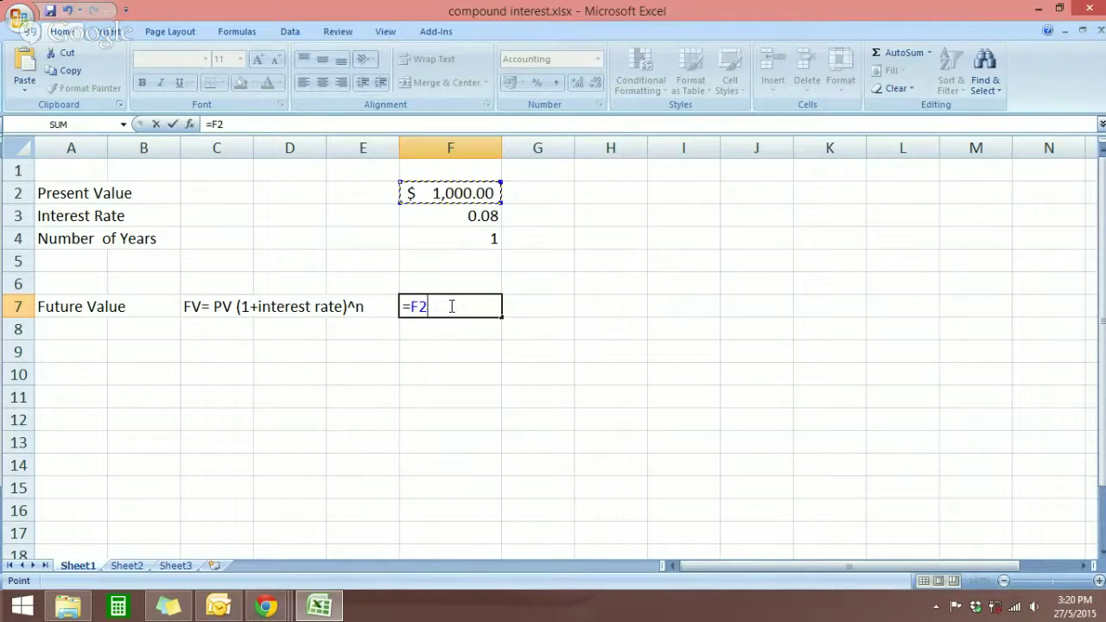
type("*(1+")
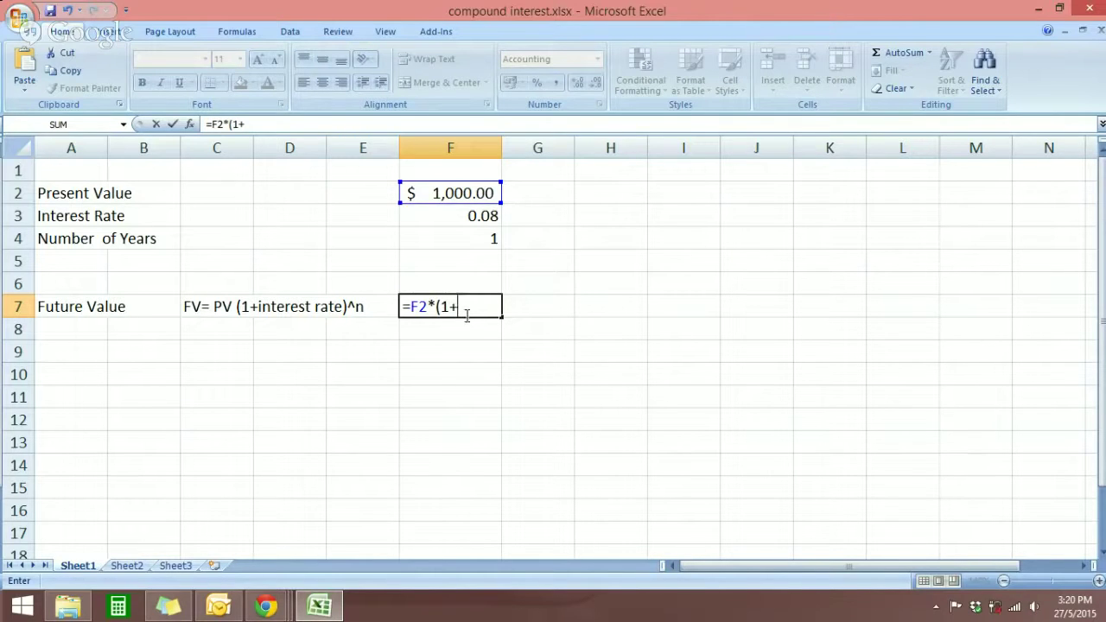
left_click(427, 212)
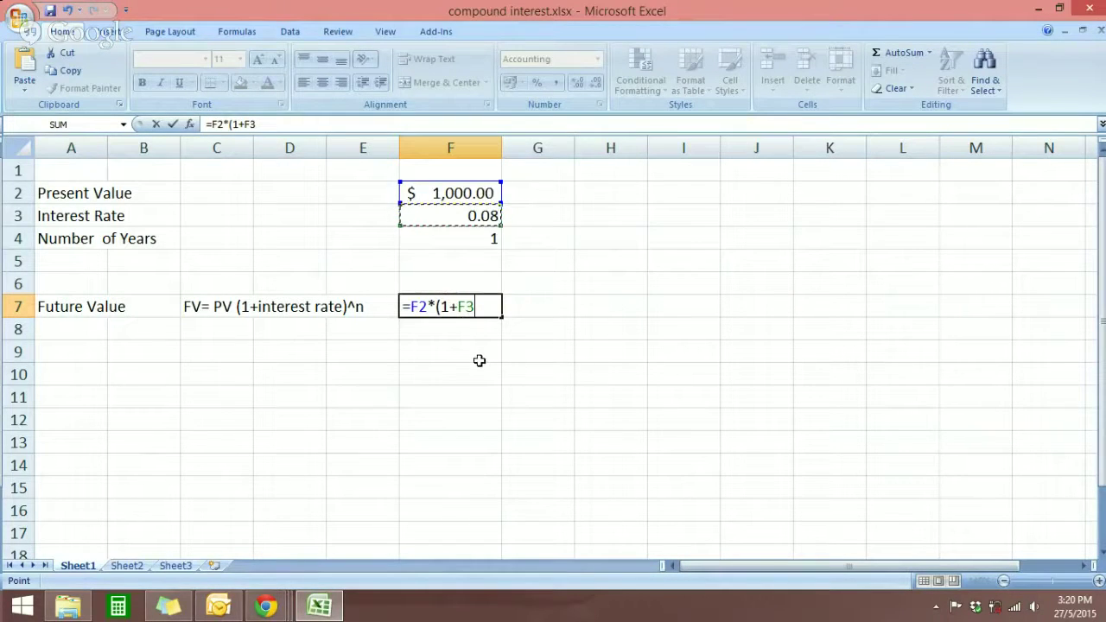
type(")")
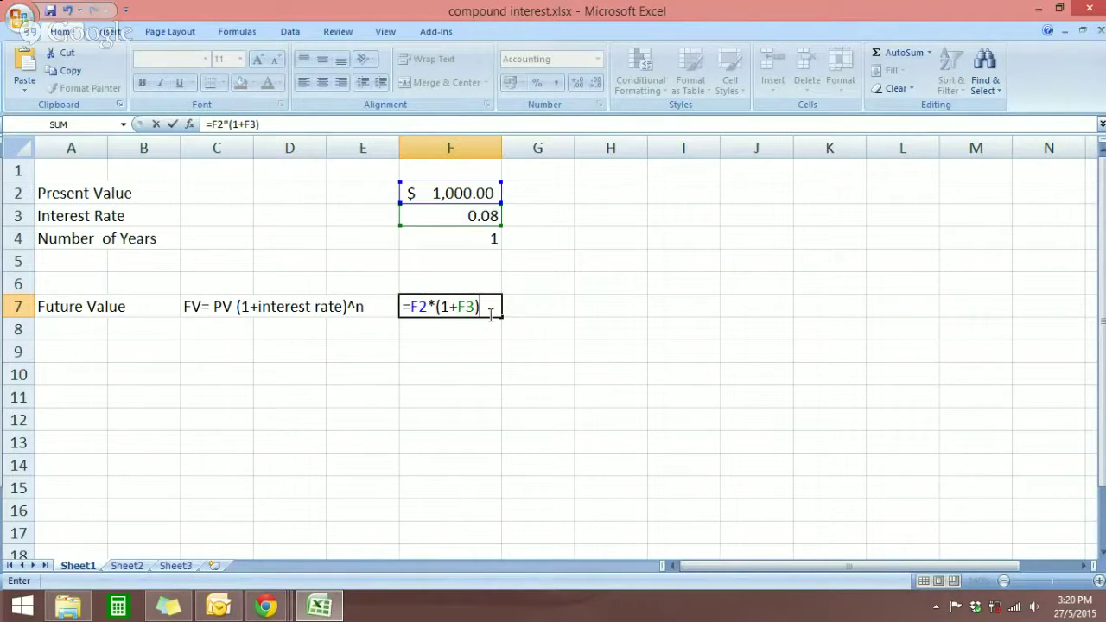
type("^")
left_click(444, 239)
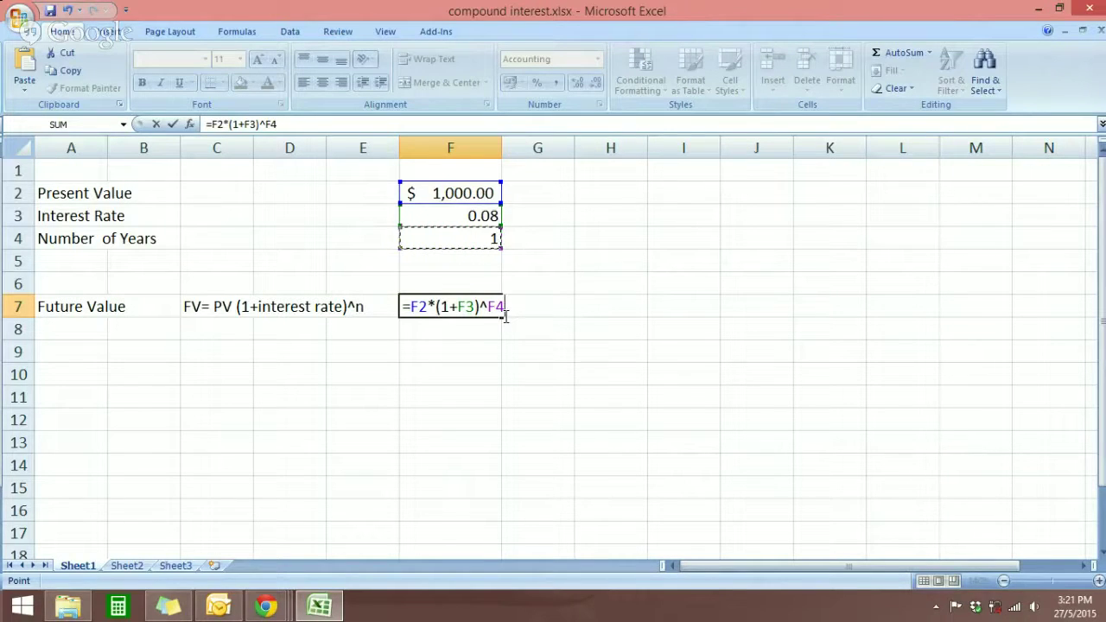
key("Return")
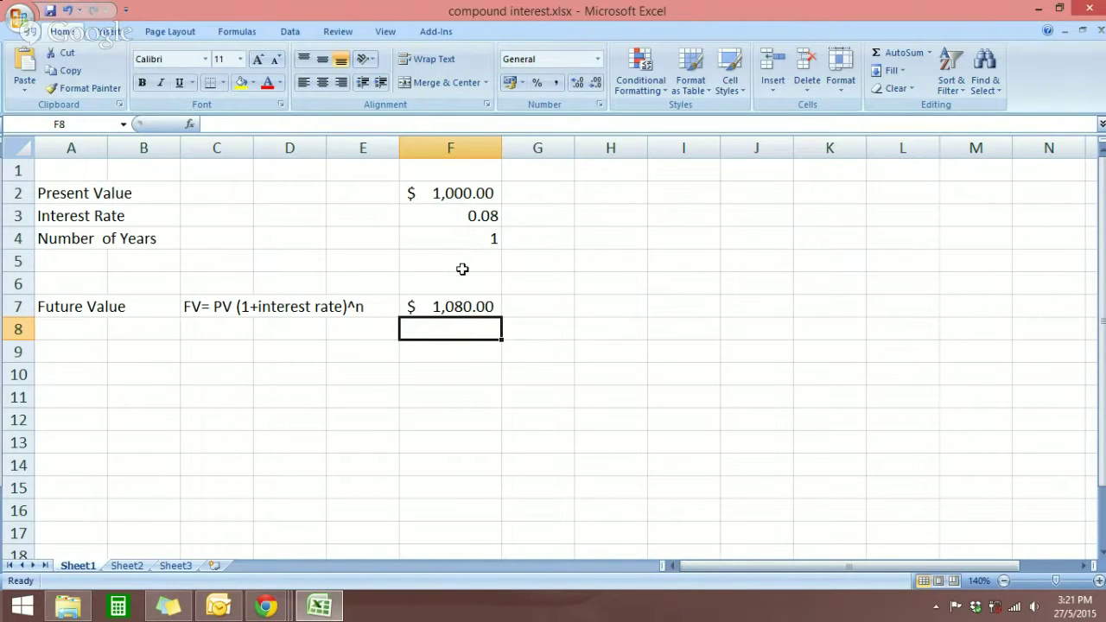
Test the future value formula by setting the number of years in F4 to 2, 10, 15 and 20 in turn
left_click(477, 243)
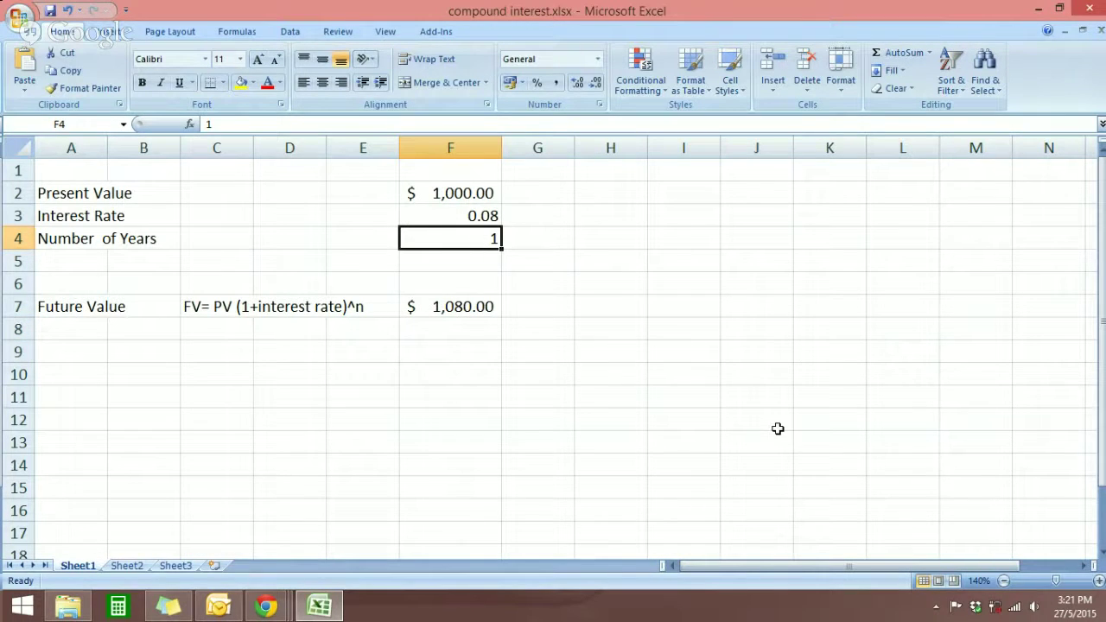
type("2")
key("Return")
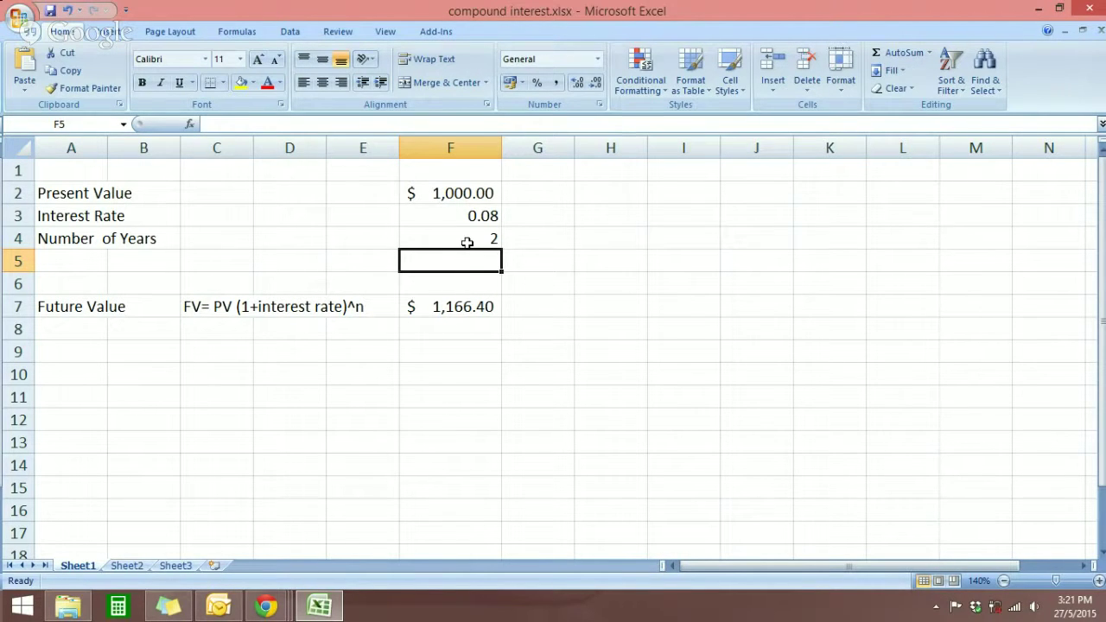
left_click(467, 242)
type("10")
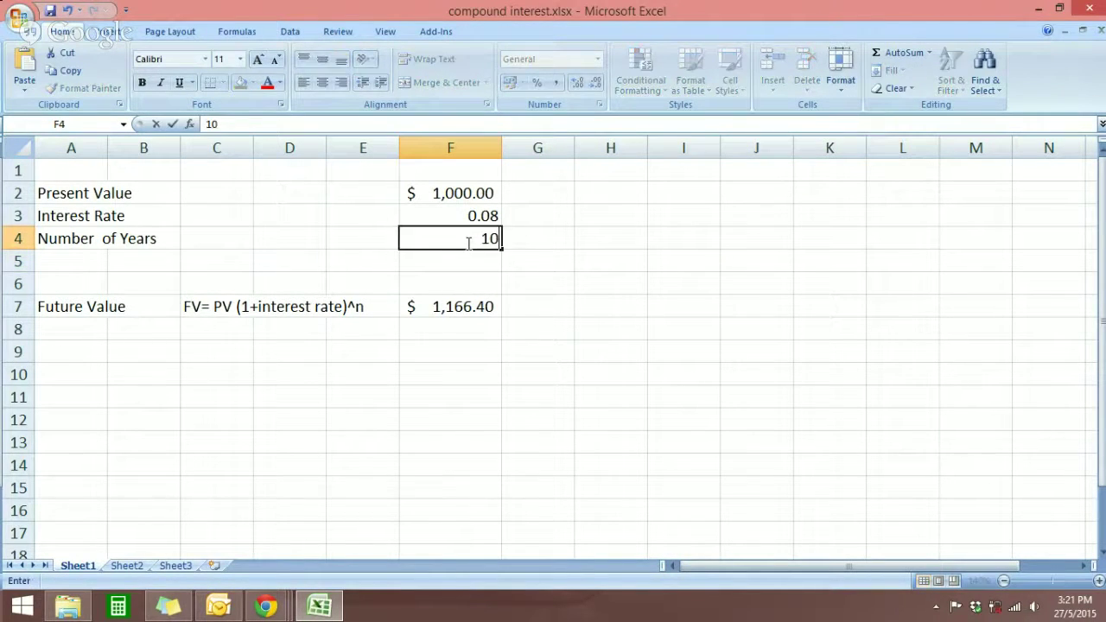
key("Return")
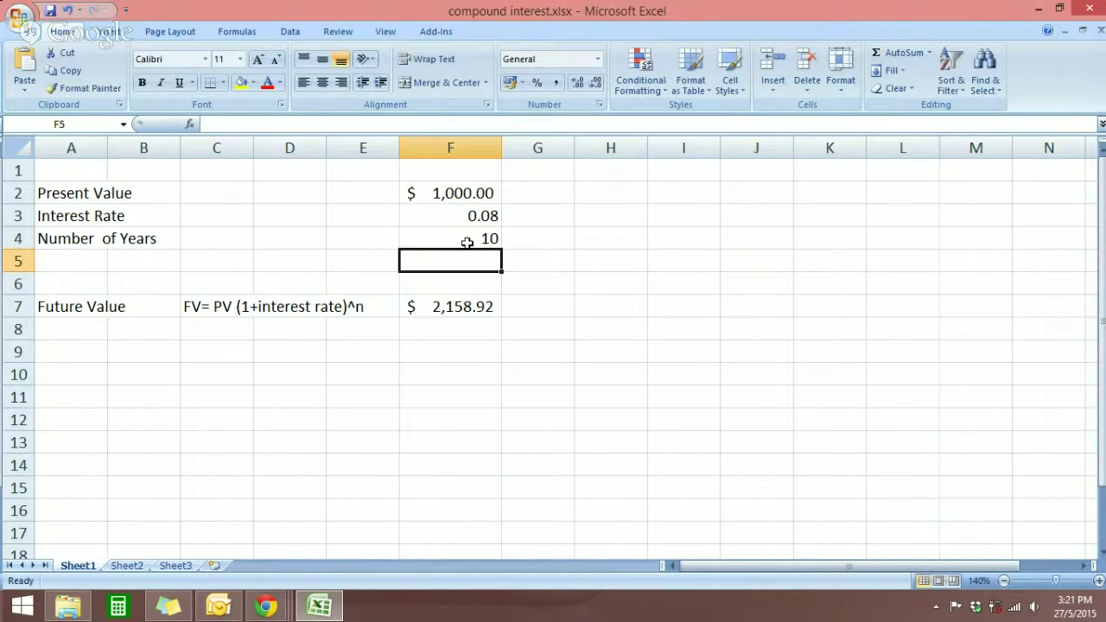
left_click(467, 242)
type("15")
key("Return")
left_click(467, 242)
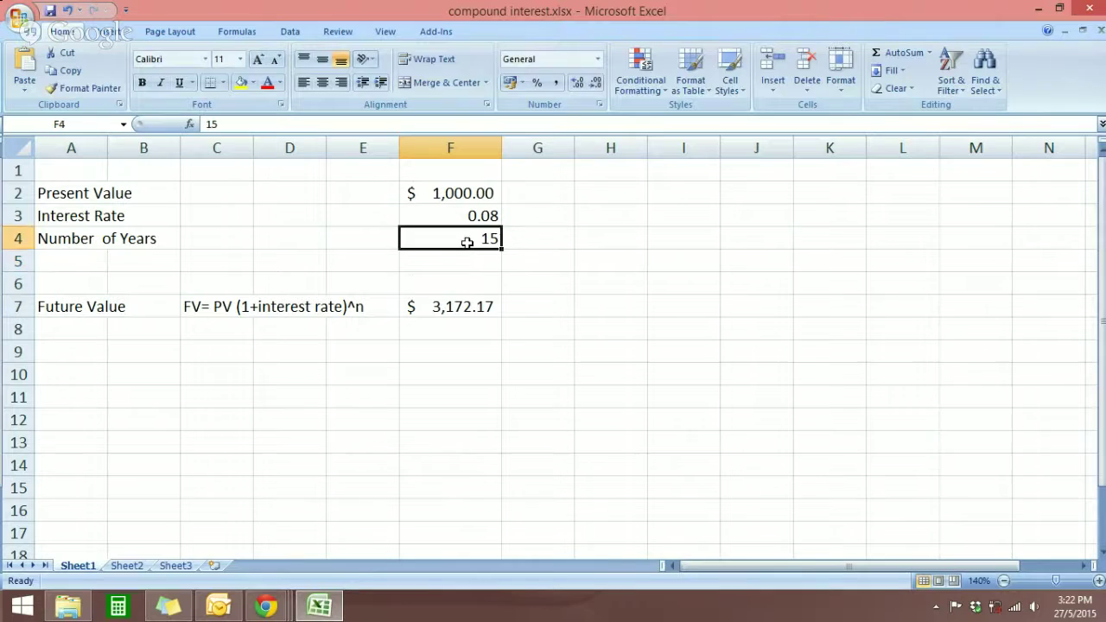
type("20")
key("Return")
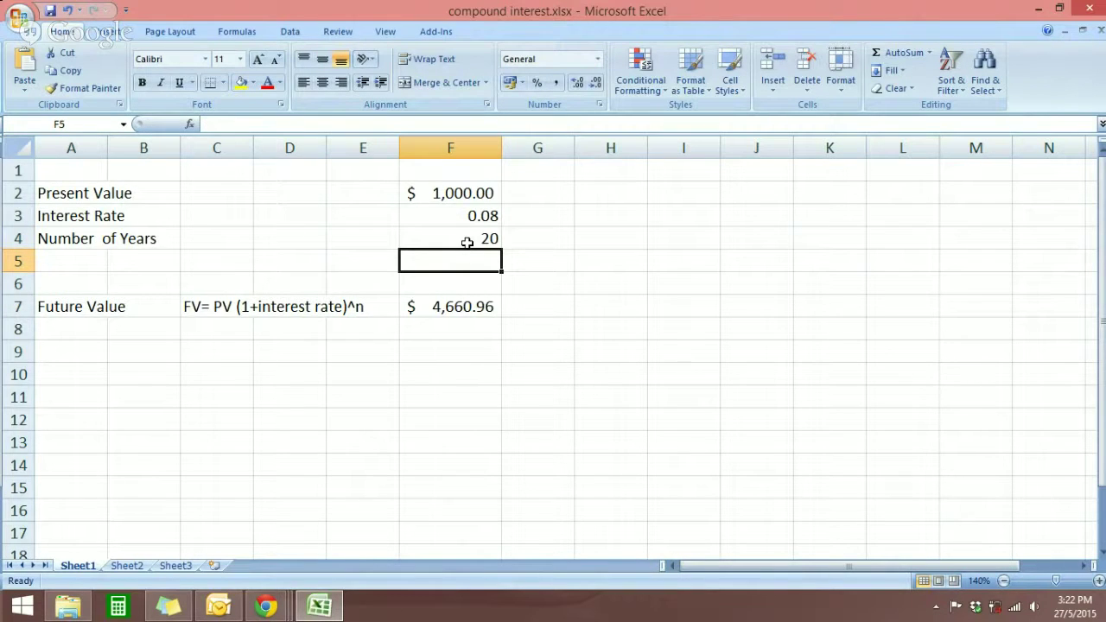
left_click(478, 344)
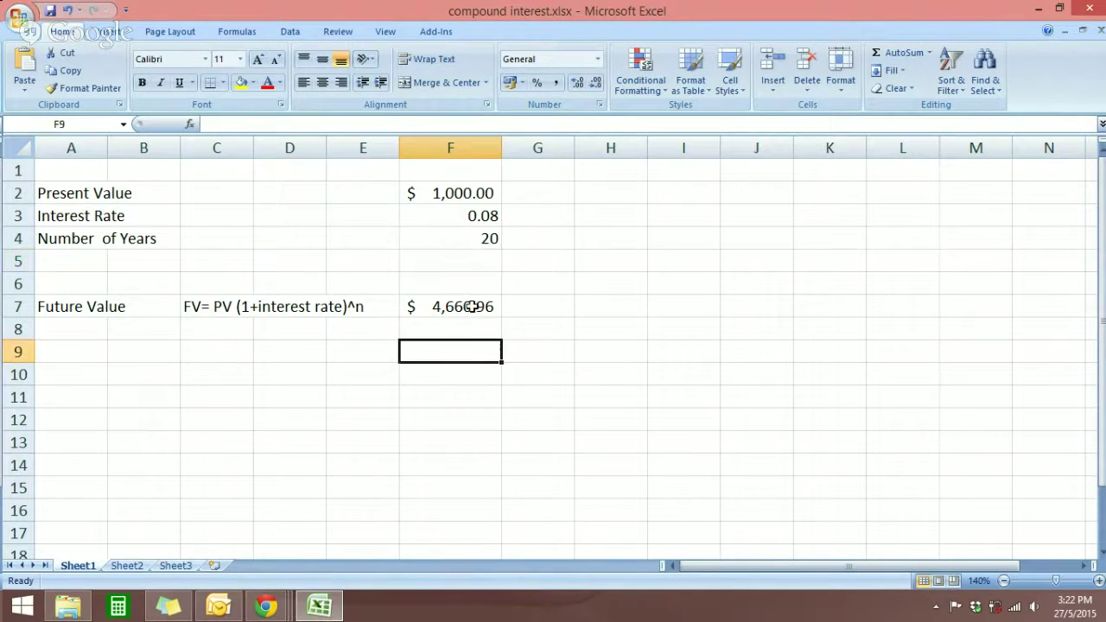
Set the number of years in F4 to 1 and clear the future value formula from F7
left_click(475, 247)
type("1")
key("Return")
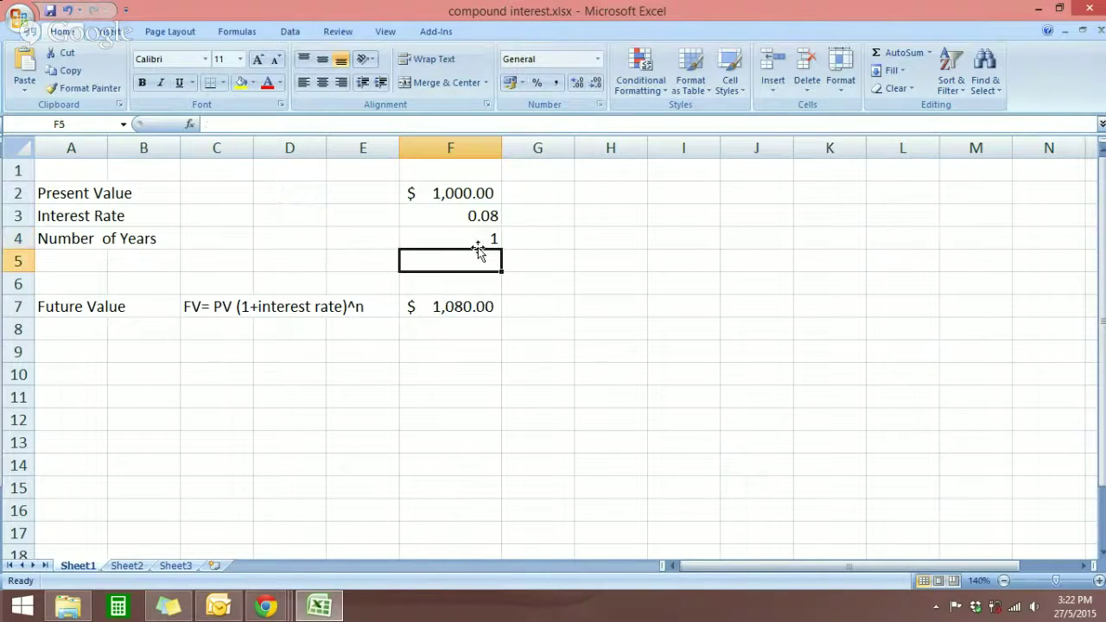
key("Down")
key("Down")
key("BackSpace")
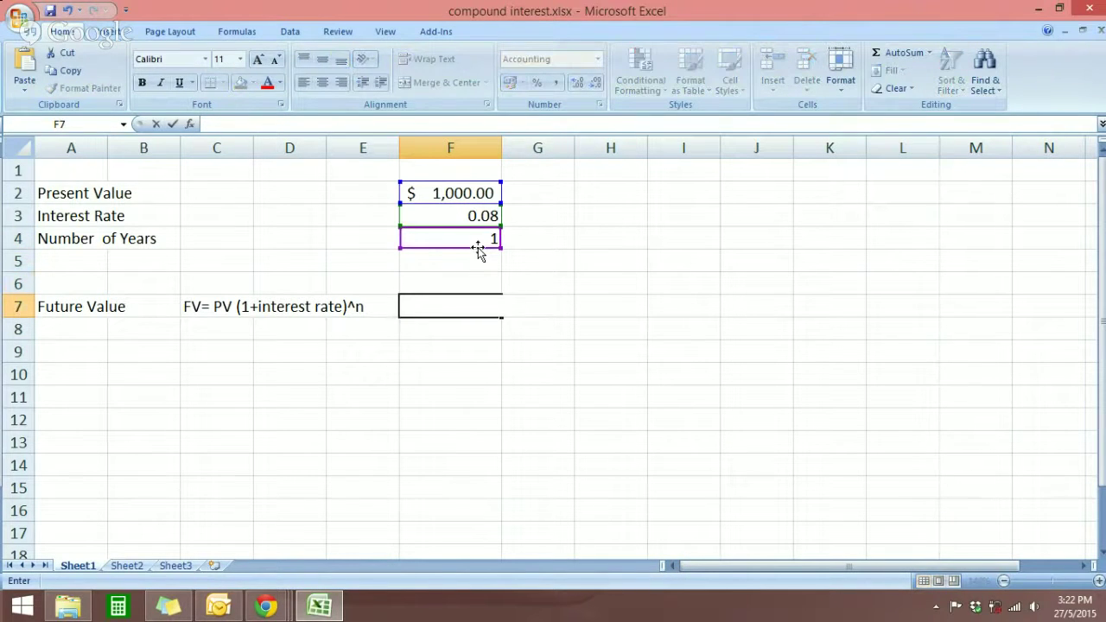
left_click(496, 368)
Start an FV function in cell F7 and open its arguments dialog, moved clear of the input values
left_click(459, 309)
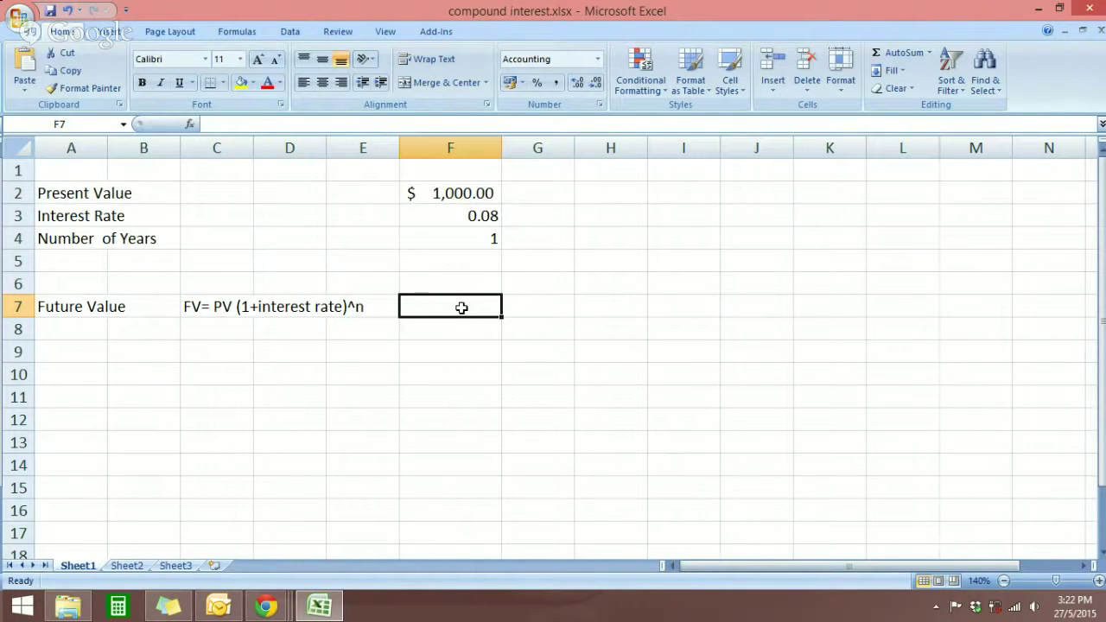
type("=fv")
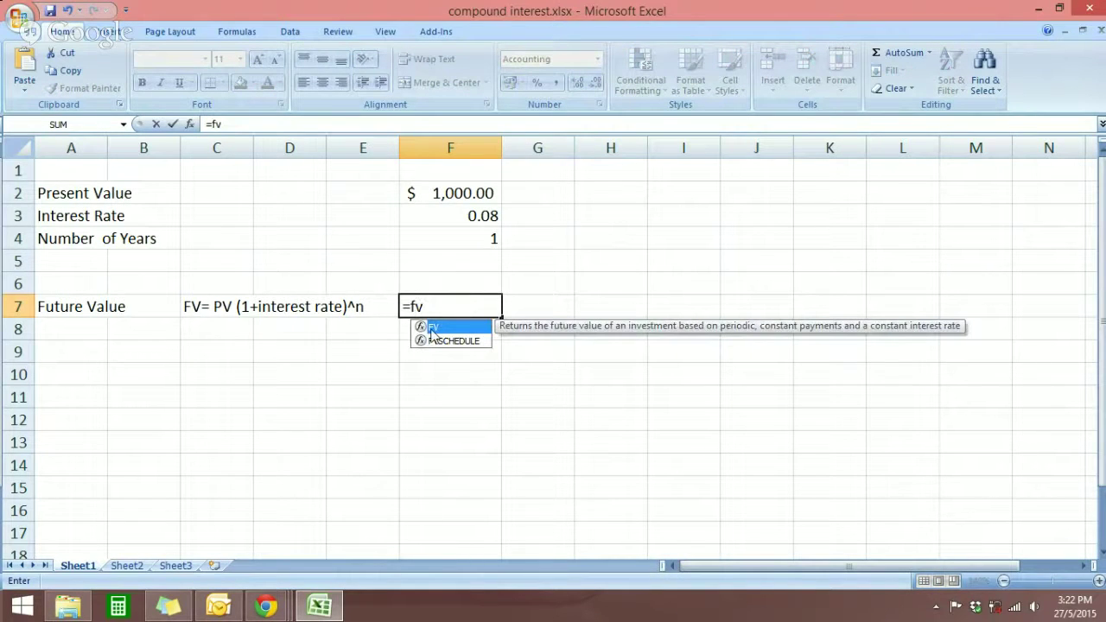
double_click(432, 329)
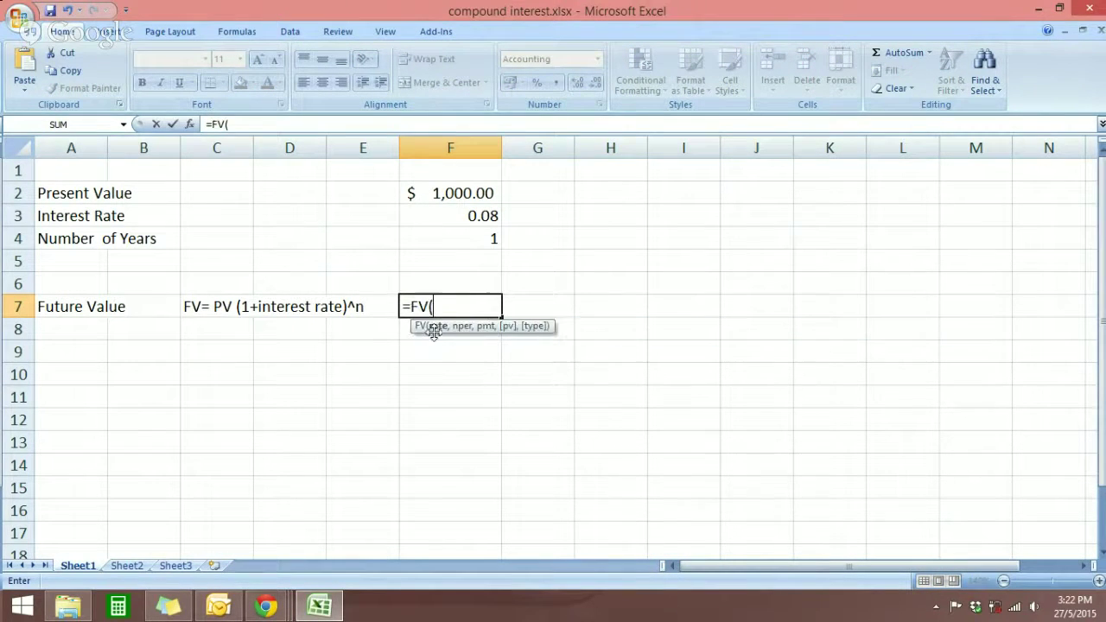
left_click(191, 126)
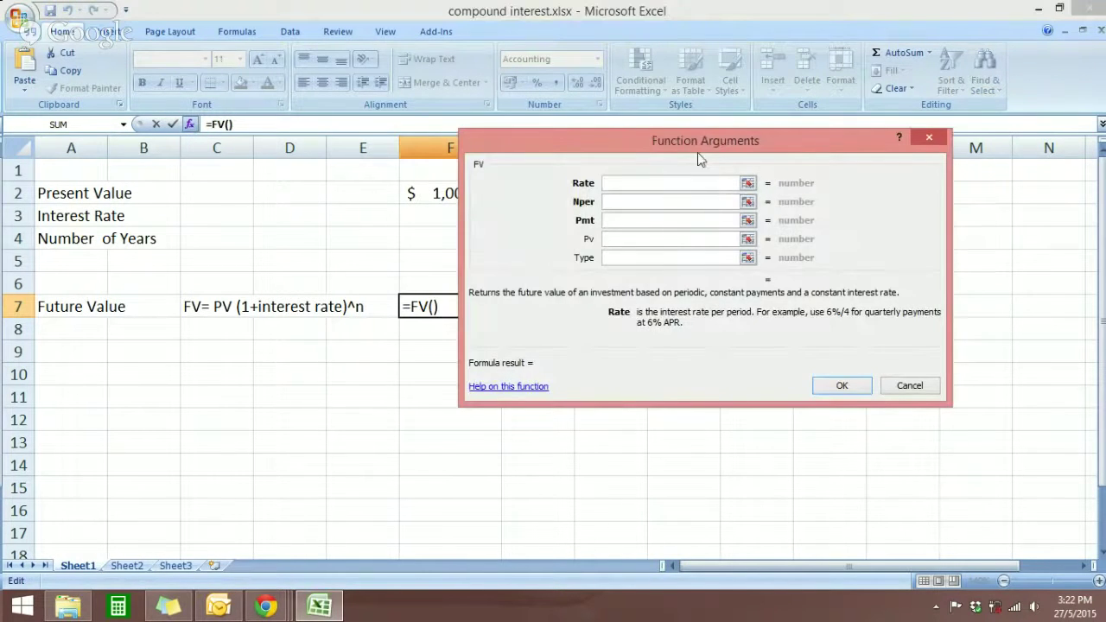
left_click_drag(696, 140, 336, 157)
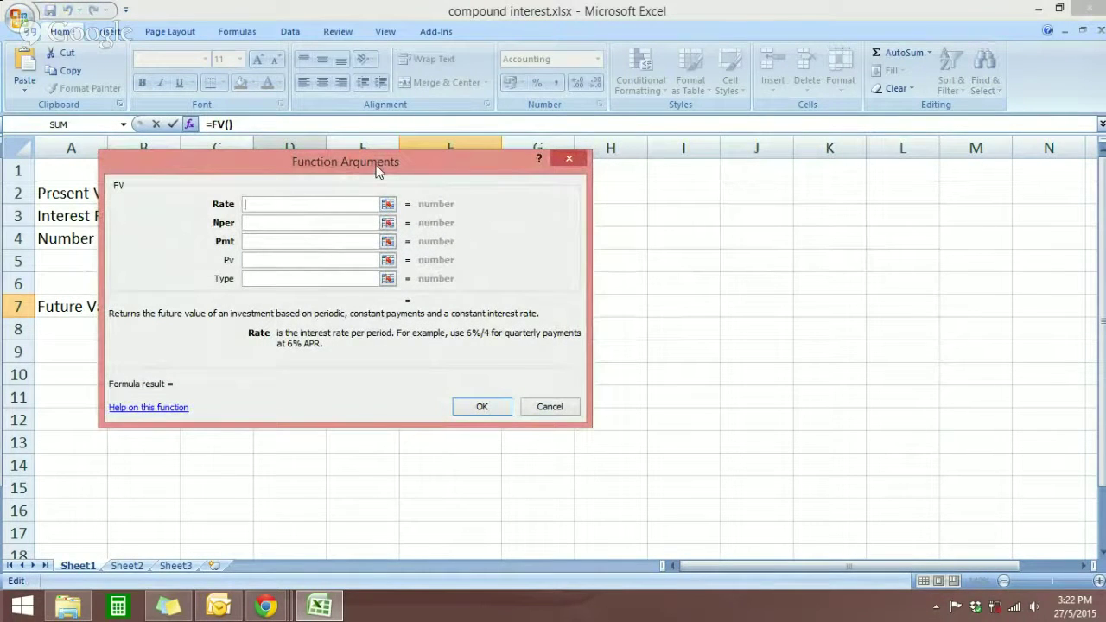
left_click_drag(382, 170, 358, 275)
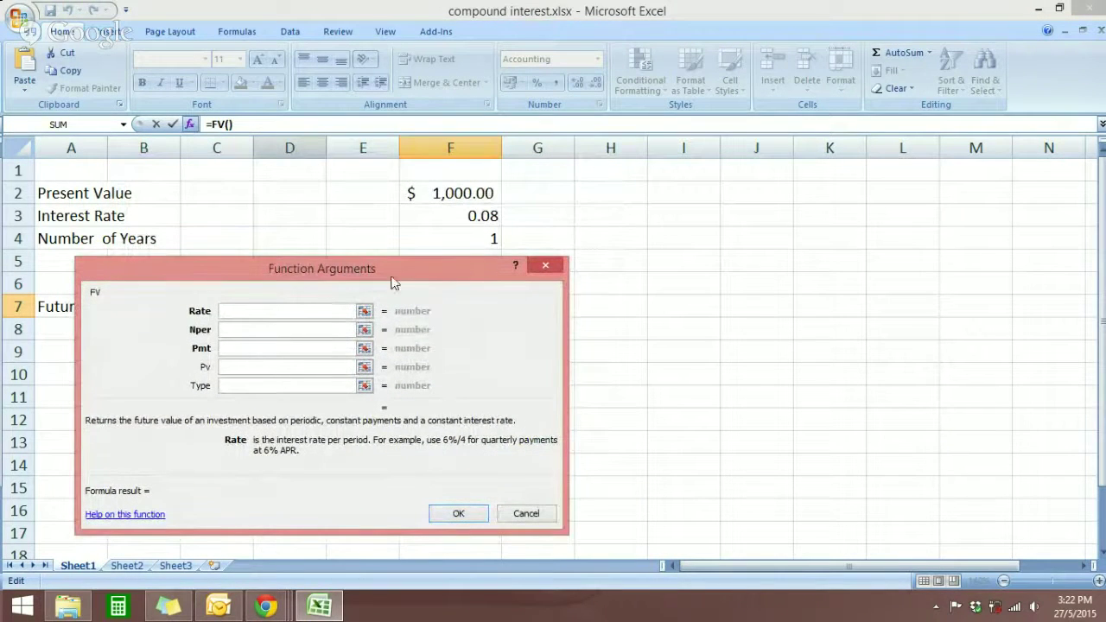
Set the FV function's Rate argument to F3 and its Nper argument to F4
left_click(437, 221)
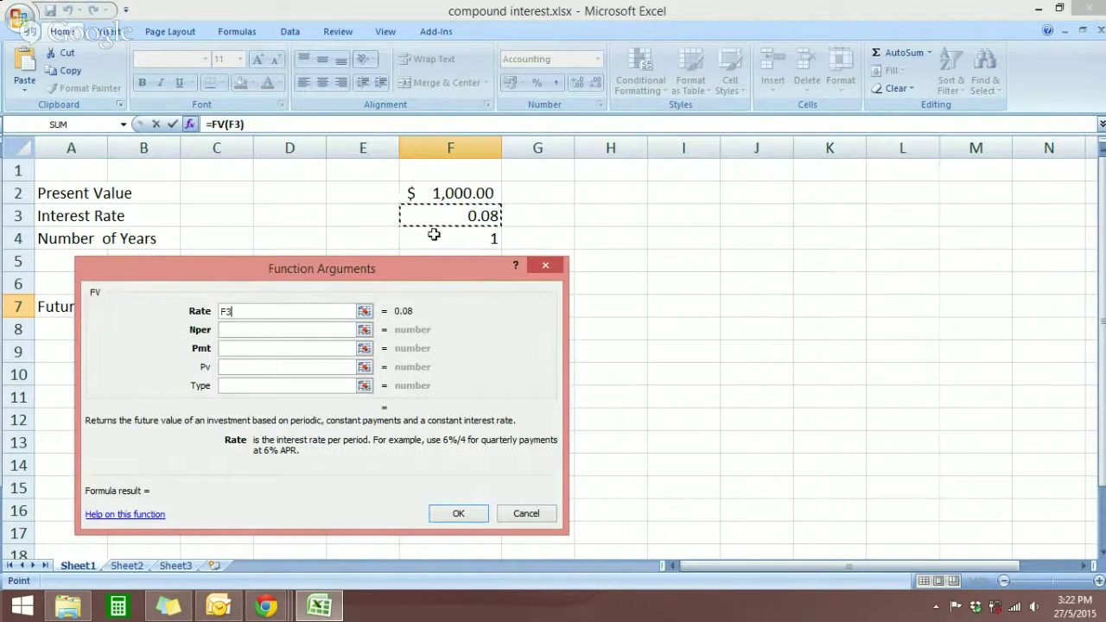
left_click(232, 330)
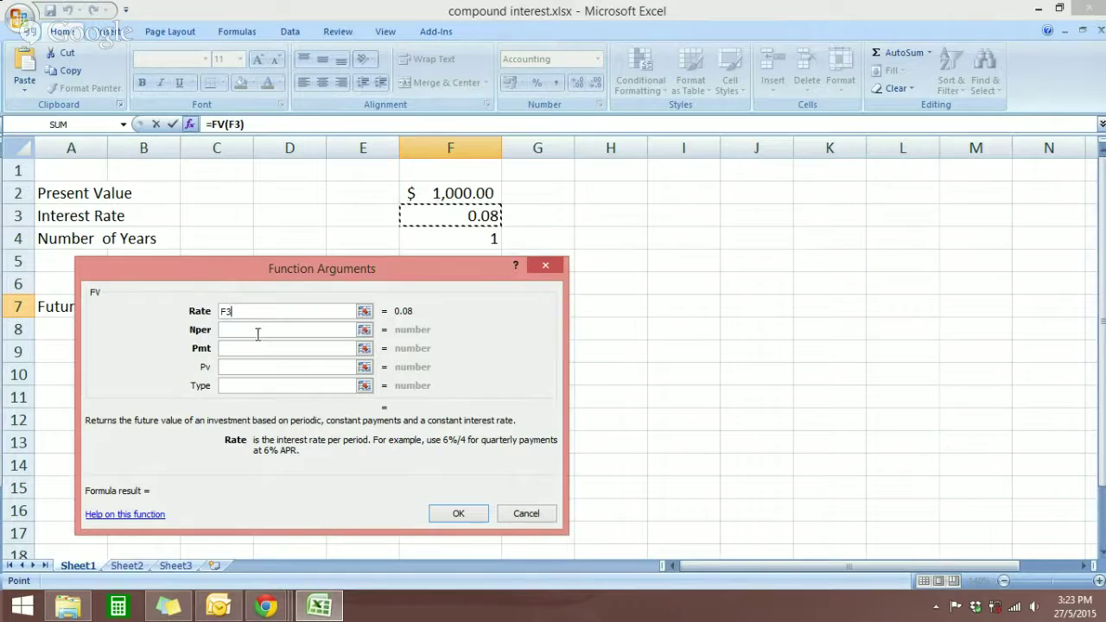
left_click(329, 329)
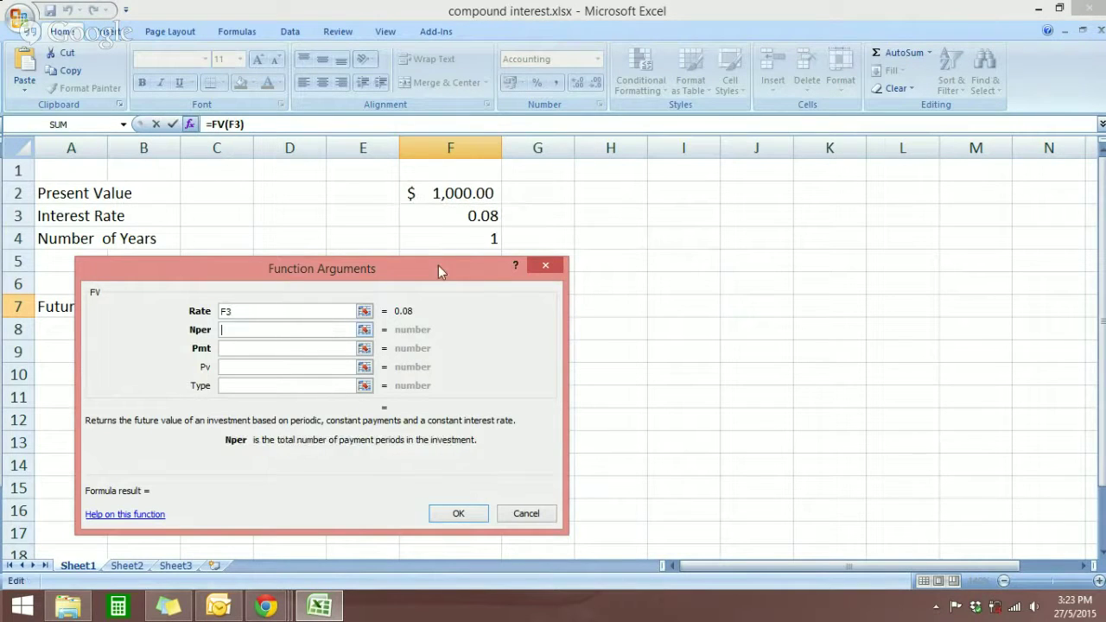
left_click(450, 245)
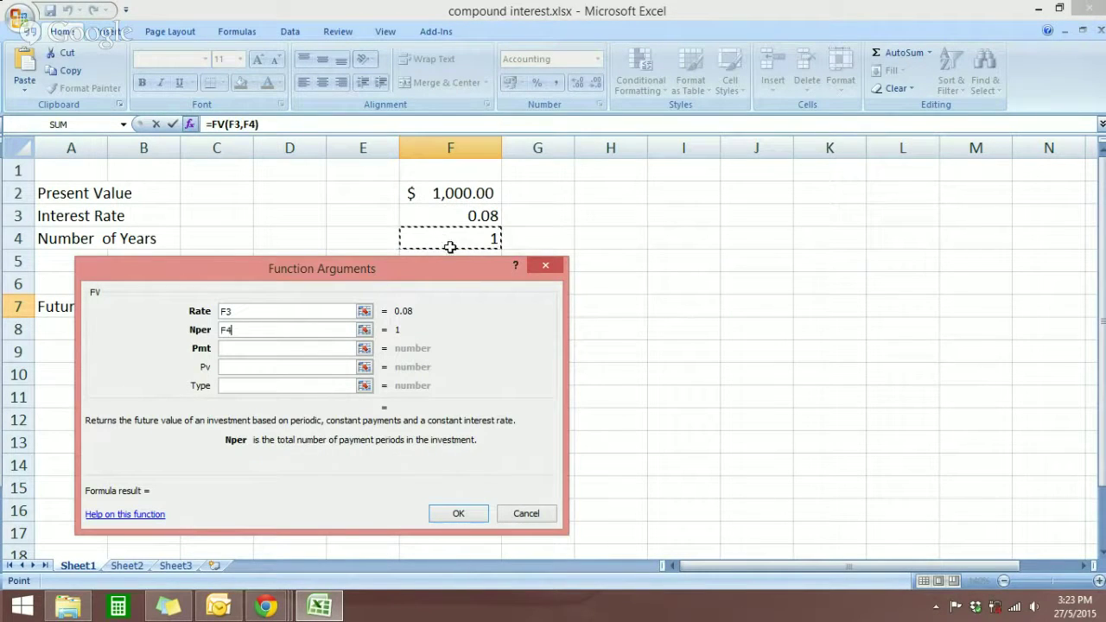
Try the present value cell F2 as the Pv argument, leaving Pmt empty
left_click(311, 348)
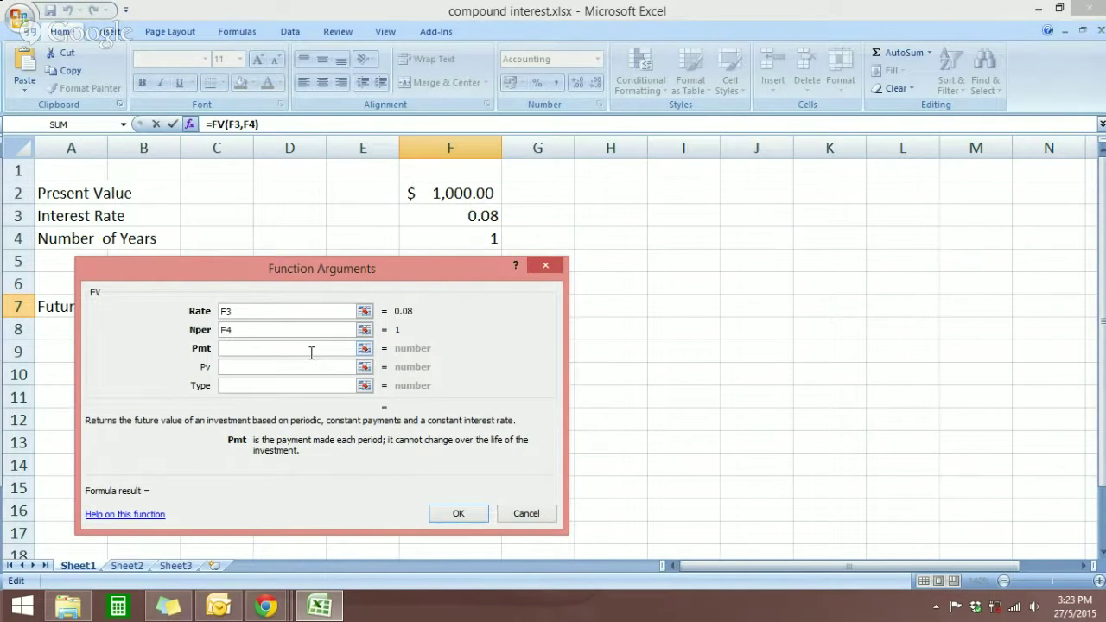
left_click(249, 367)
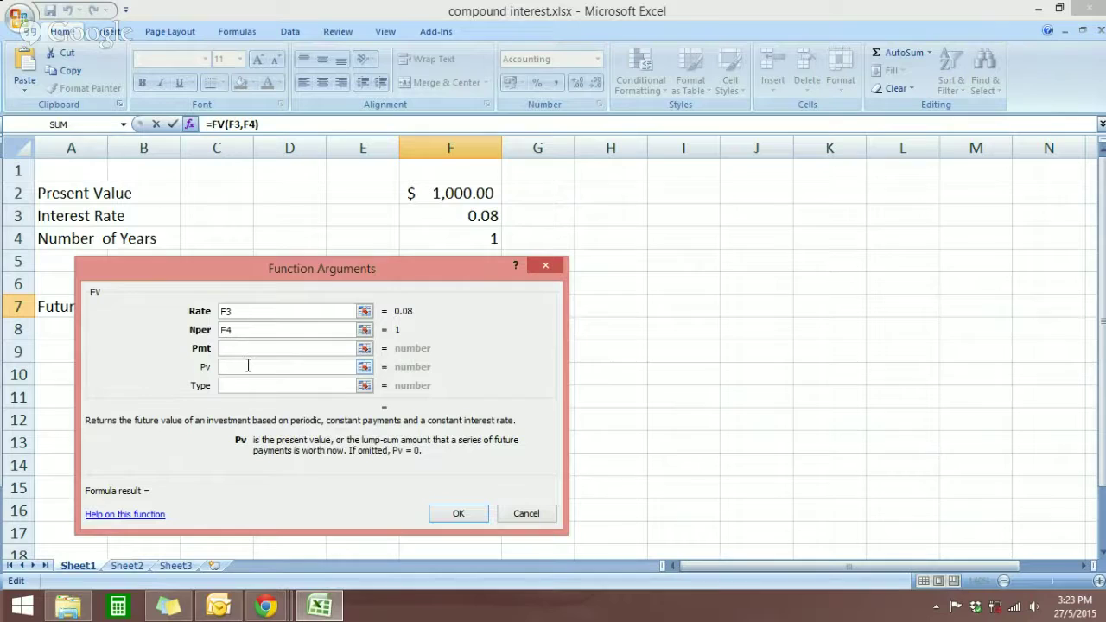
left_click(478, 197)
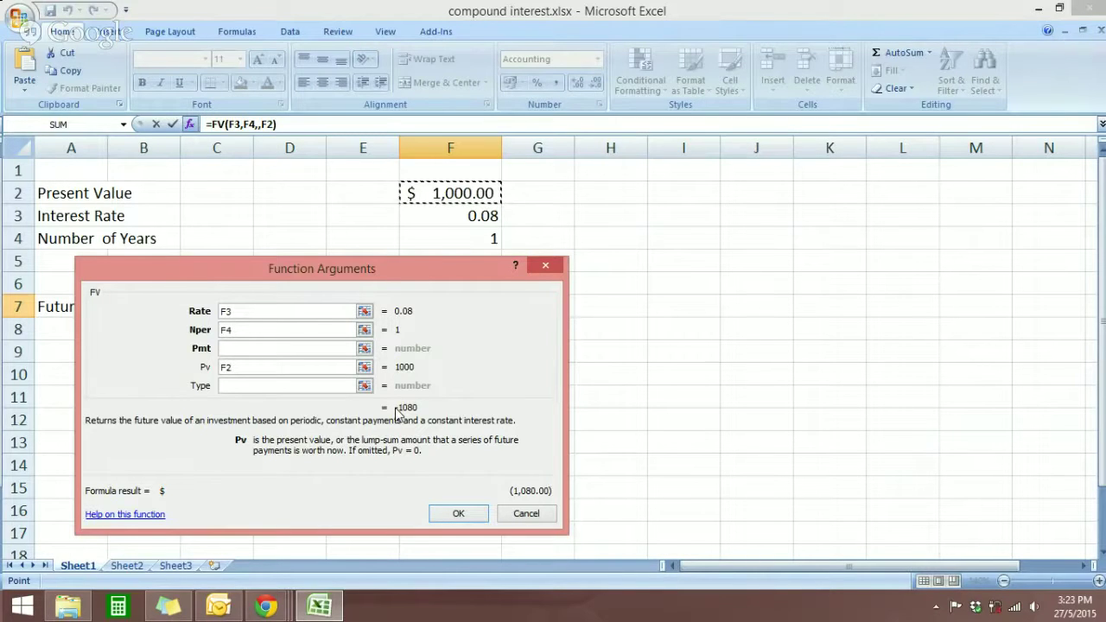
Replace the Pv argument with -1000 and insert the finished FV function into F7
left_click(242, 365)
key("BackSpace")
key("BackSpace")
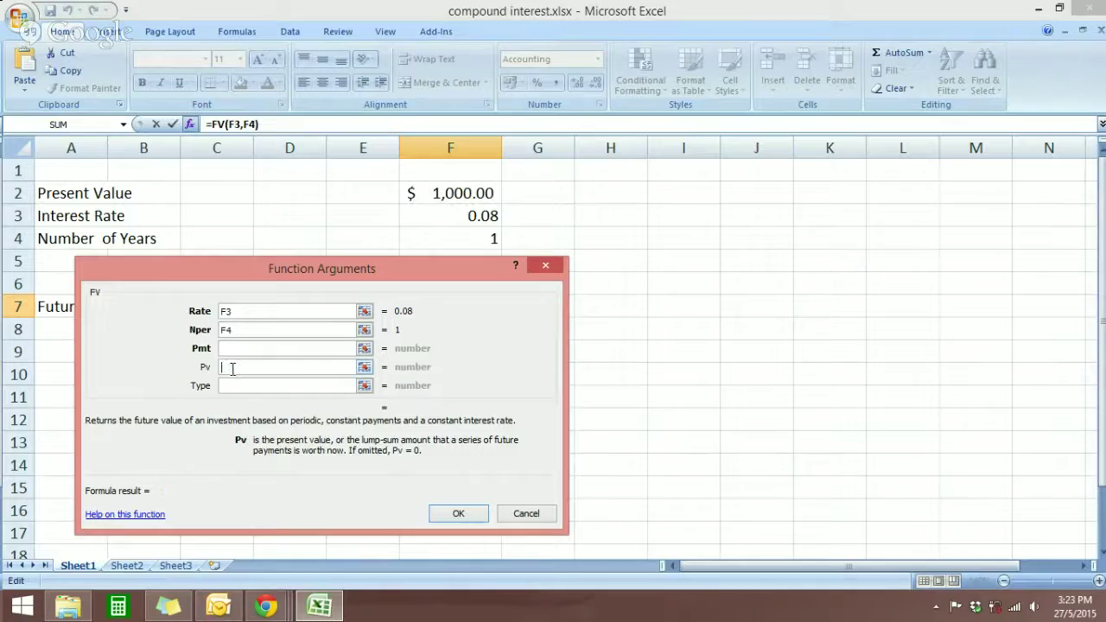
type("-1000")
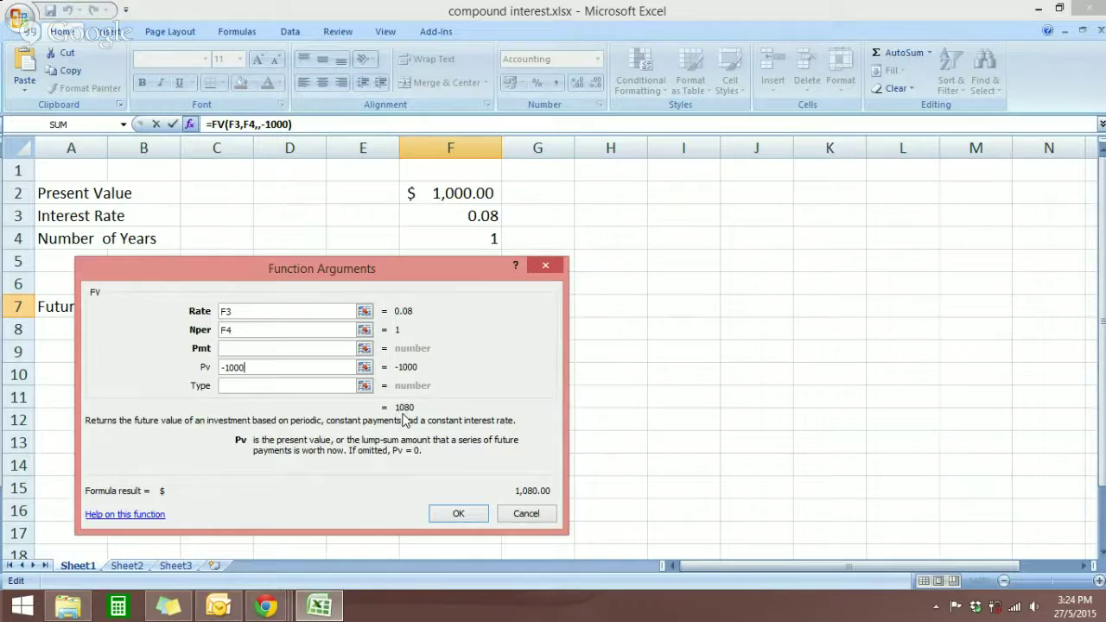
left_click(463, 514)
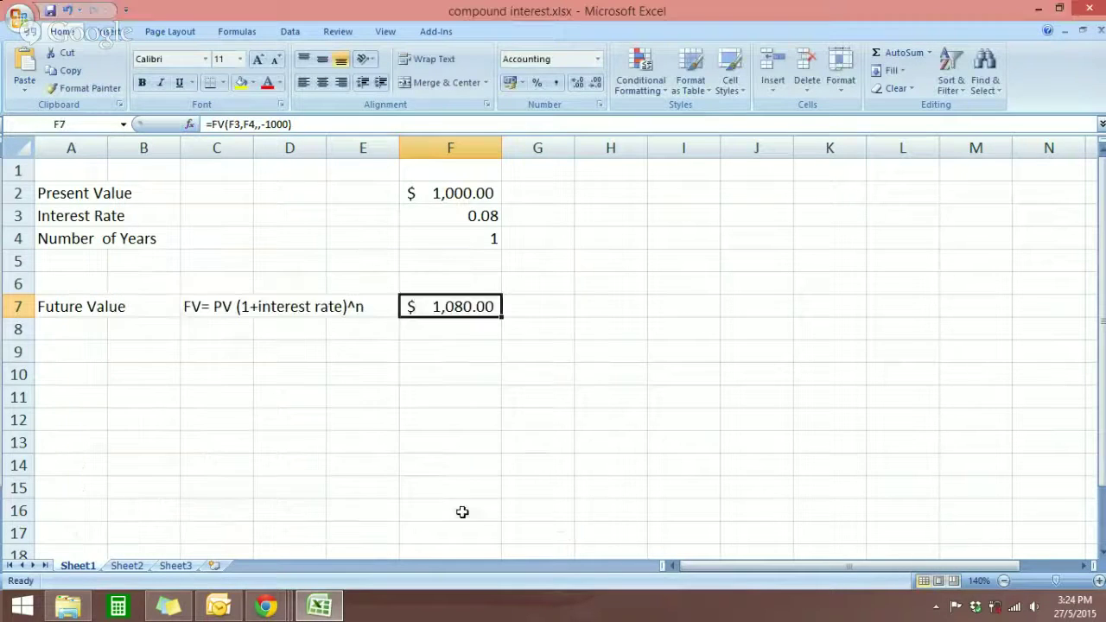
Test the FV function by setting the number of years in F4 to 5
left_click(472, 340)
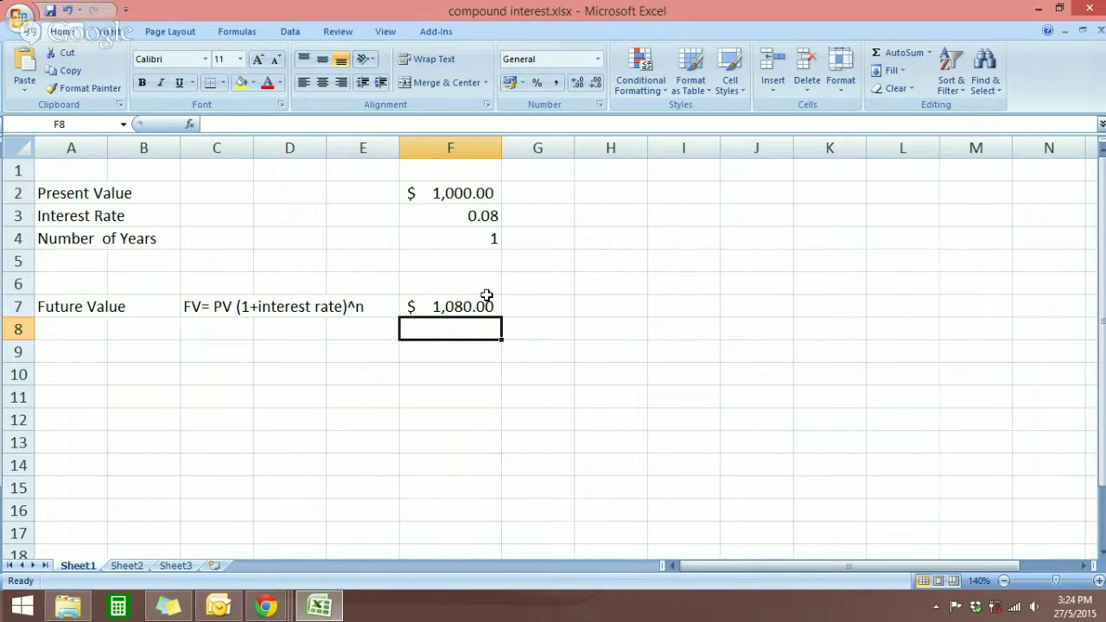
left_click(477, 241)
type("5")
key("Return")
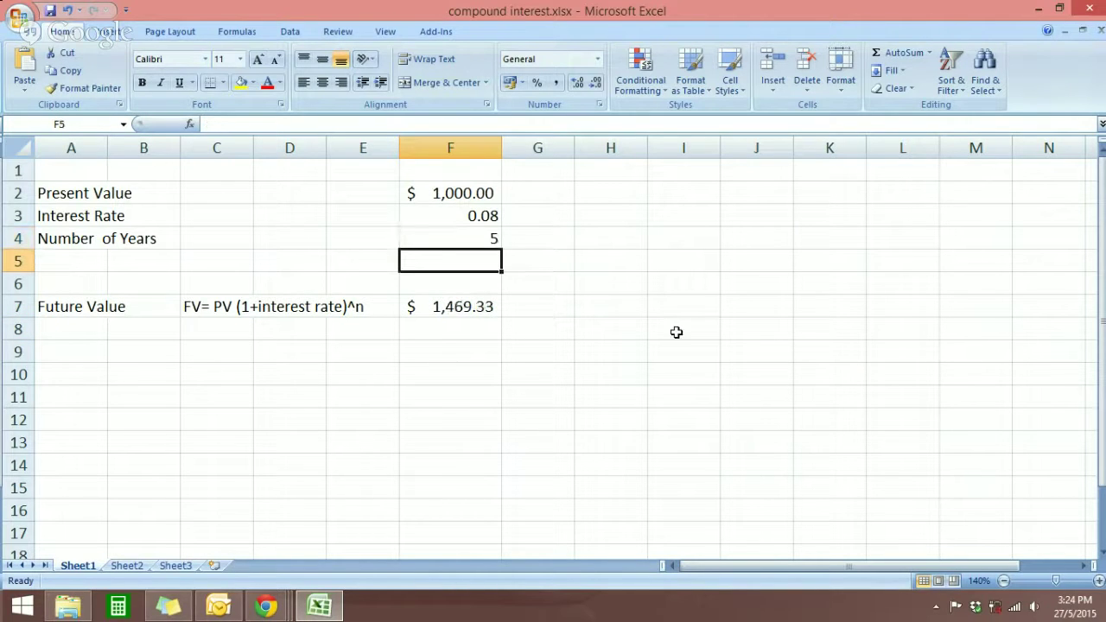
Set the number of years in F4 to 10 and the interest rate in F3 to 0.05
left_click(473, 242)
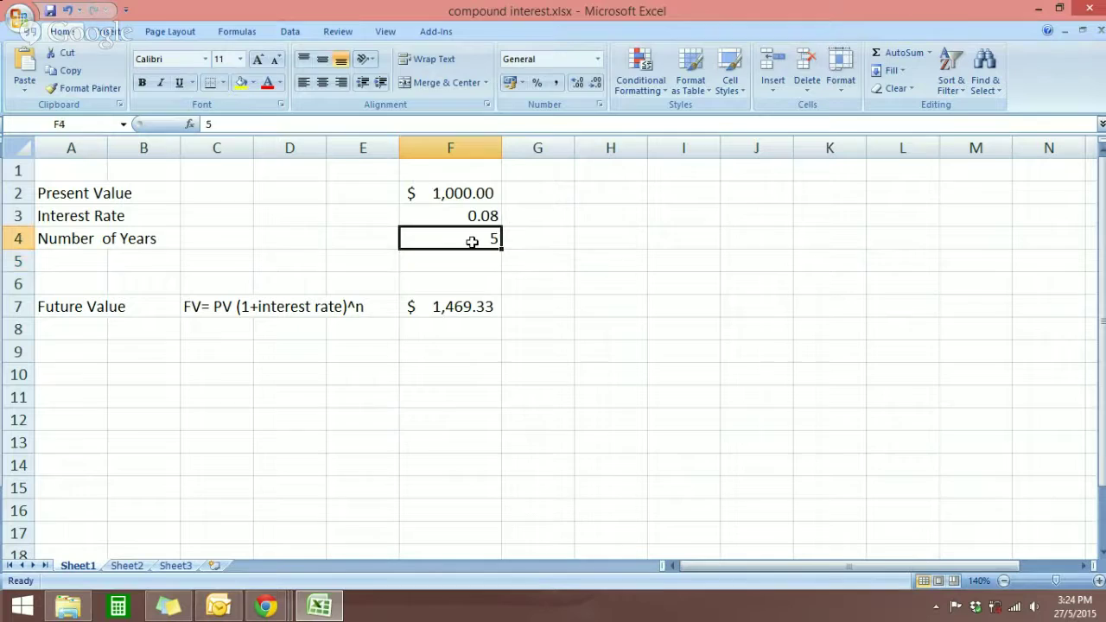
type("10")
key("Return")
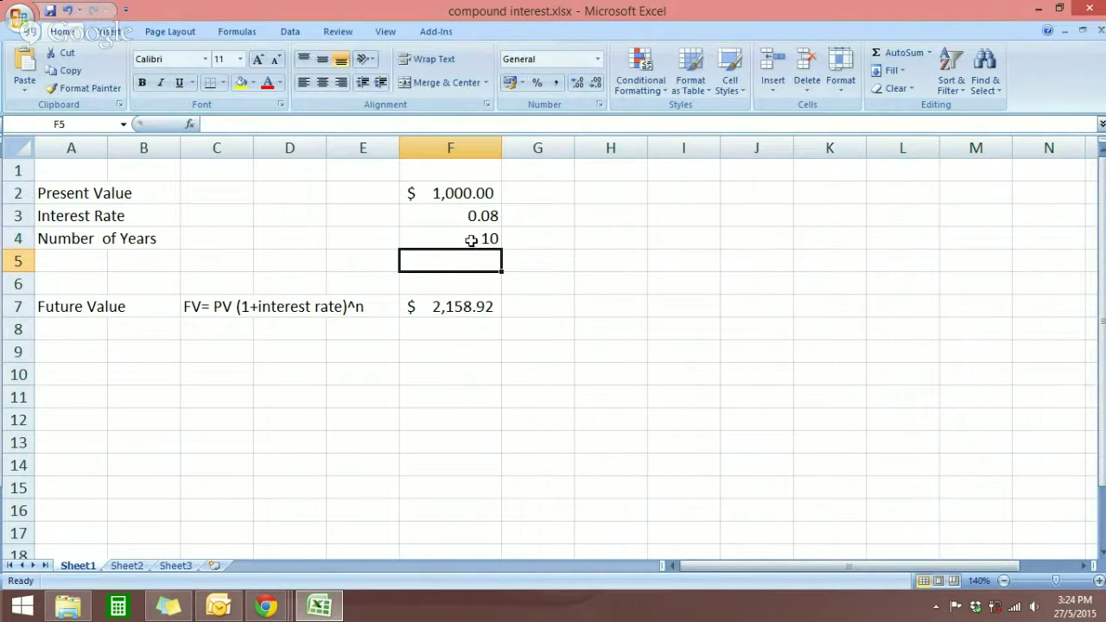
left_click(475, 217)
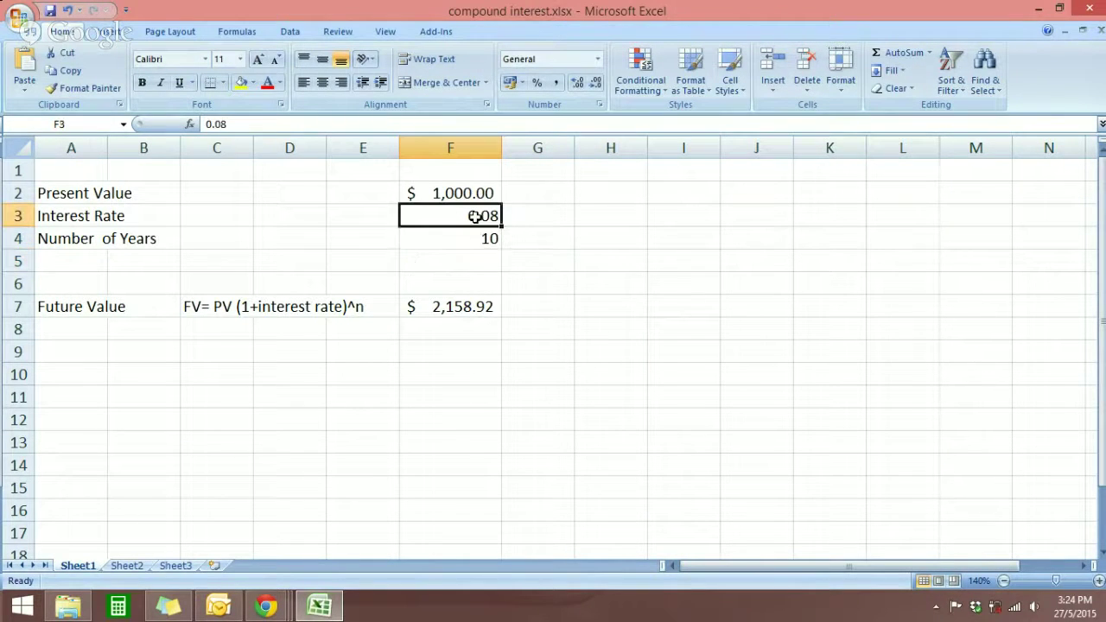
type("0.05")
key("Return")
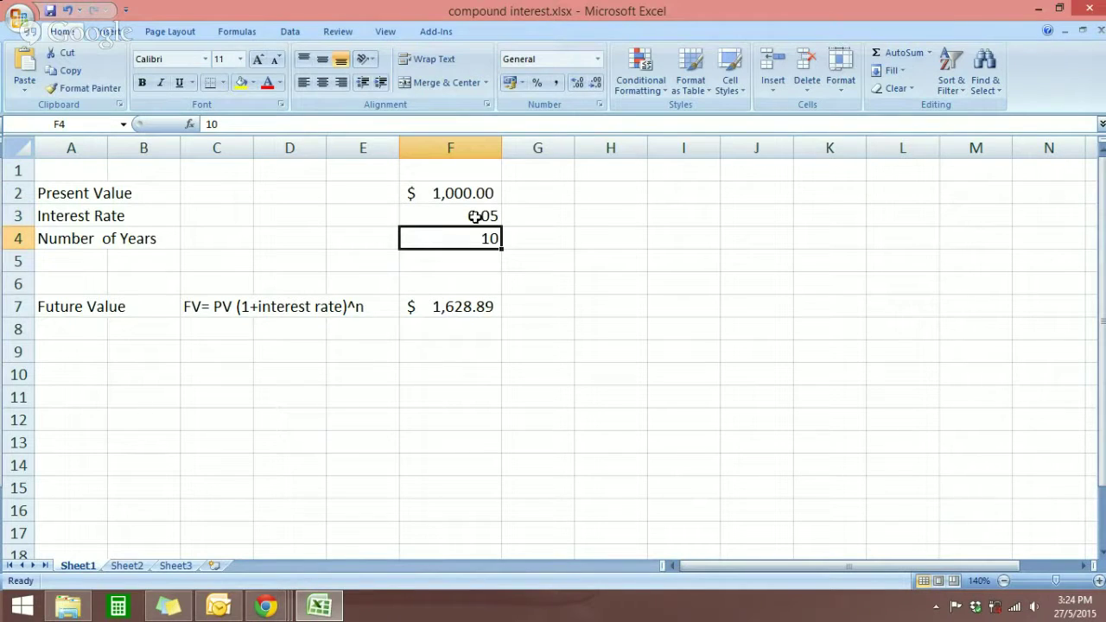